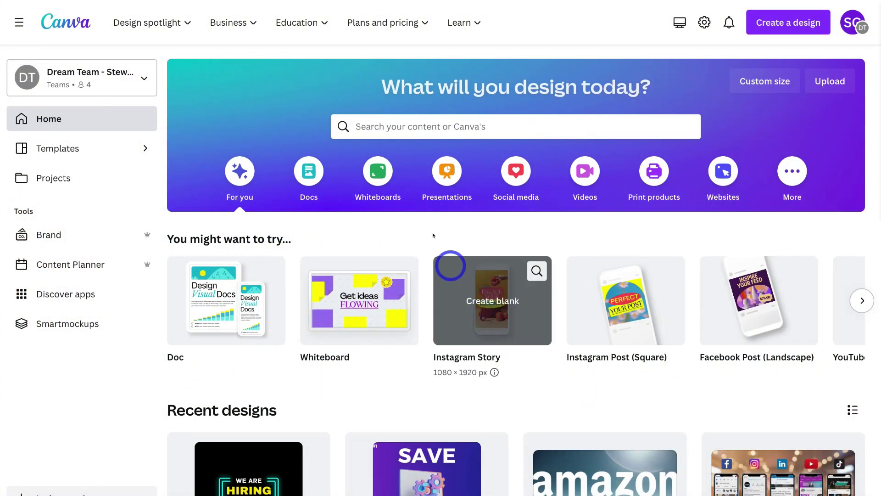
Step: Pick Instagram Post (Square) from the design search to open a blank post
{"action": "left_click", "coordinate": [413, 129]}
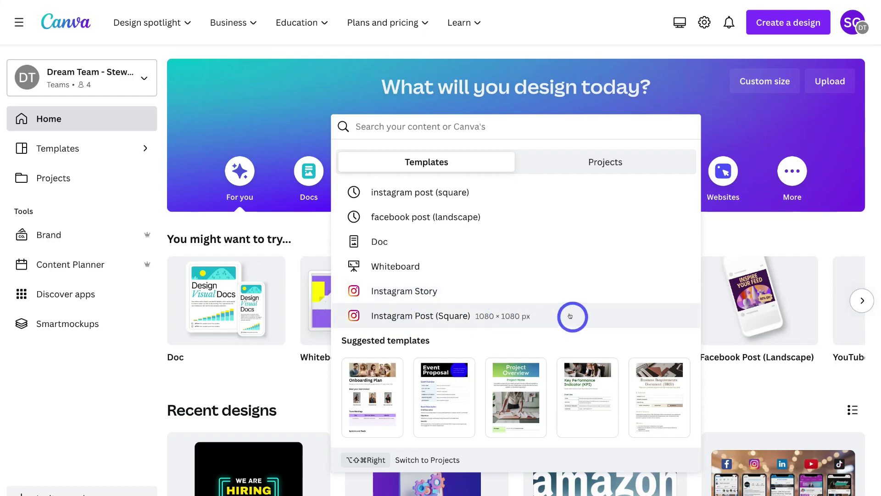
{"action": "left_click", "coordinate": [573, 316]}
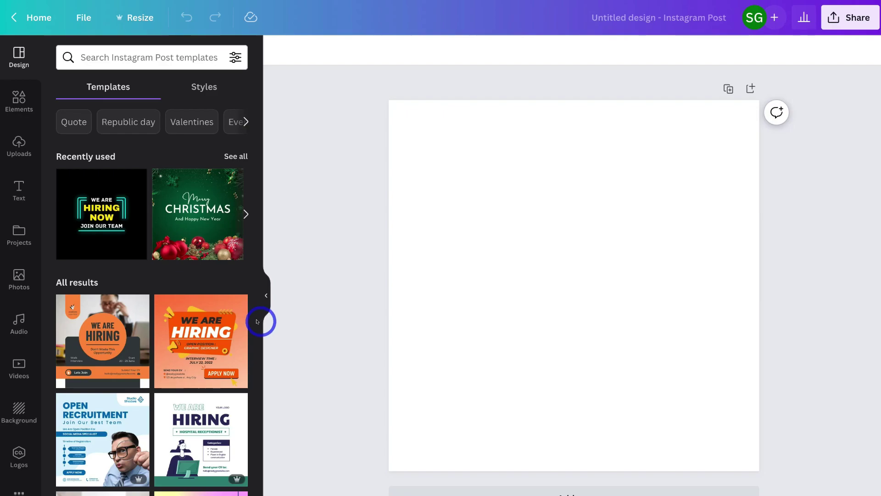
Step: Upload Go Digital Now.png and drag the book cover onto the blank post page
{"action": "left_click", "coordinate": [20, 142]}
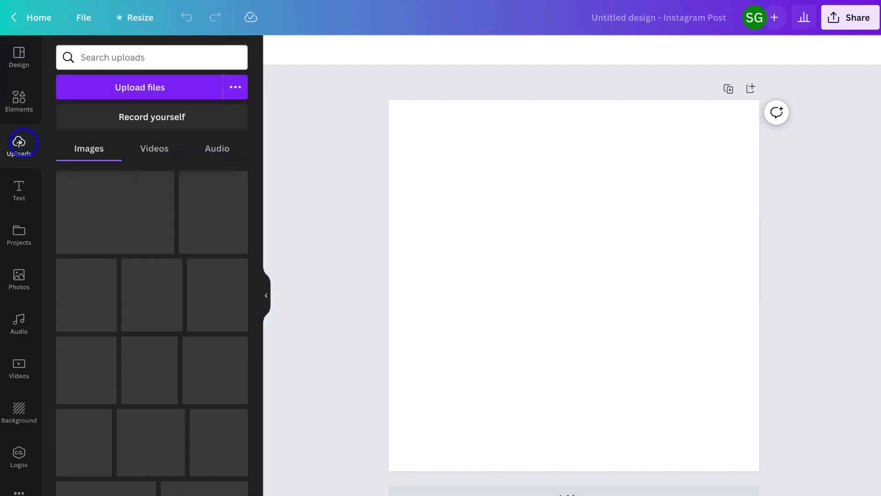
{"action": "left_click", "coordinate": [182, 82]}
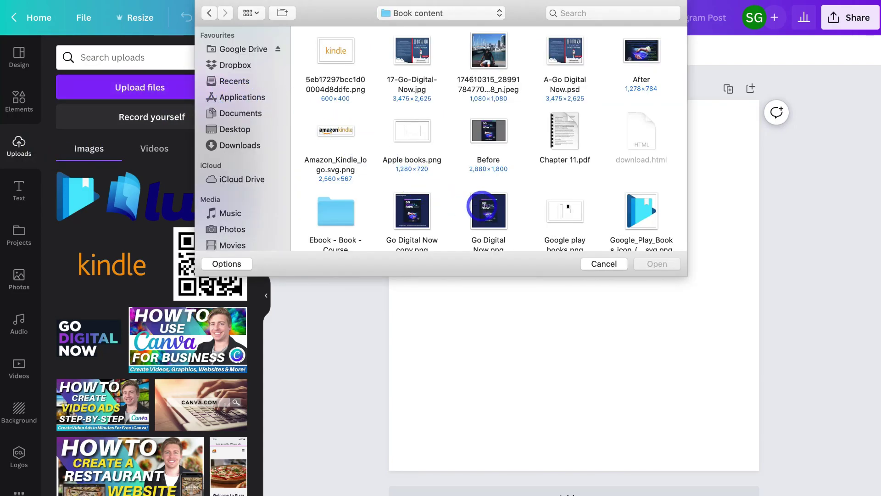
{"action": "left_click", "coordinate": [485, 206]}
{"action": "scroll", "coordinate": [546, 216], "scroll_direction": "down", "scroll_amount": 2}
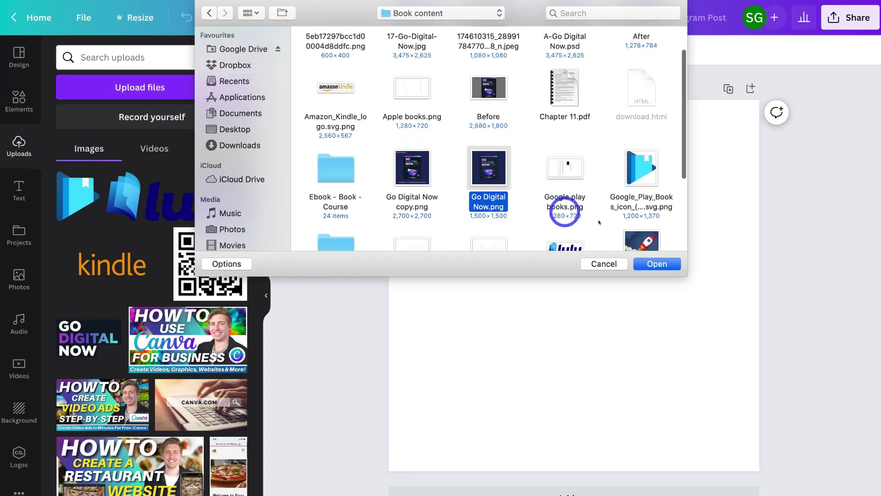
{"action": "left_click", "coordinate": [654, 264]}
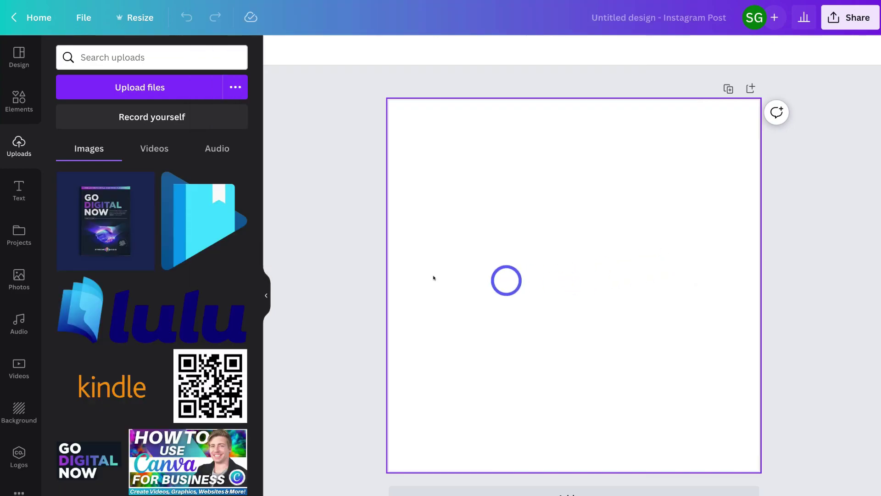
{"action": "left_click_drag", "start_coordinate": [115, 227], "coordinate": [396, 246]}
{"action": "left_click", "coordinate": [798, 313]}
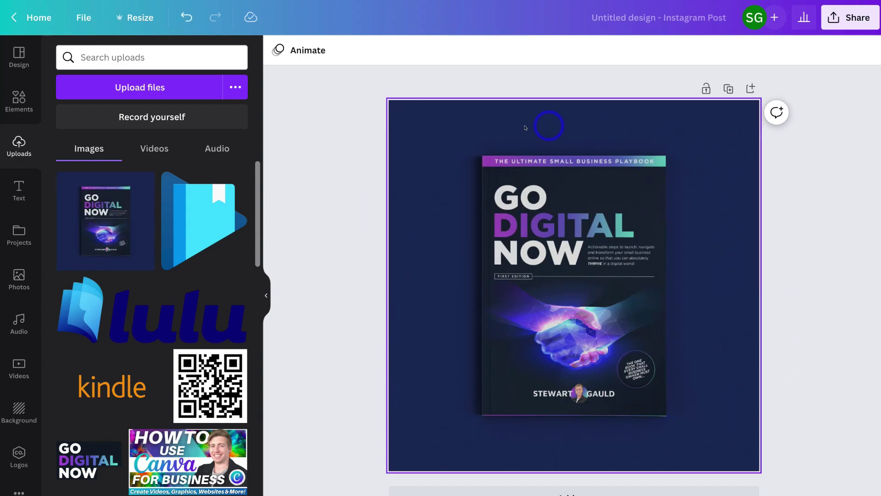
Step: Strip the dark blue backdrop from the Go Digital Now cover with Background Remover
{"action": "left_click", "coordinate": [730, 381]}
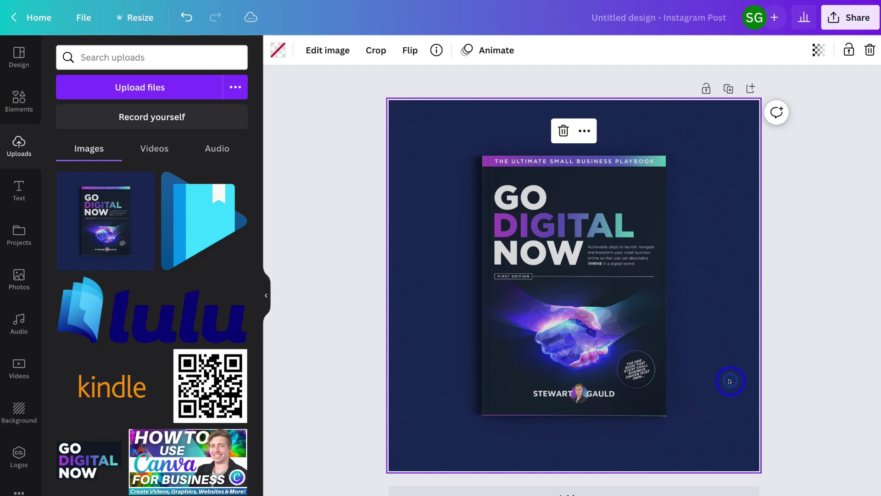
{"action": "left_click", "coordinate": [317, 49]}
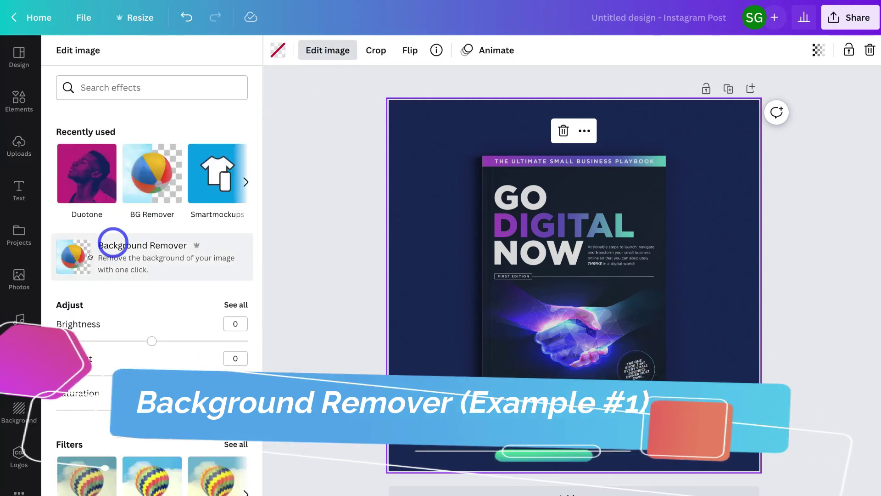
{"action": "left_click", "coordinate": [143, 263]}
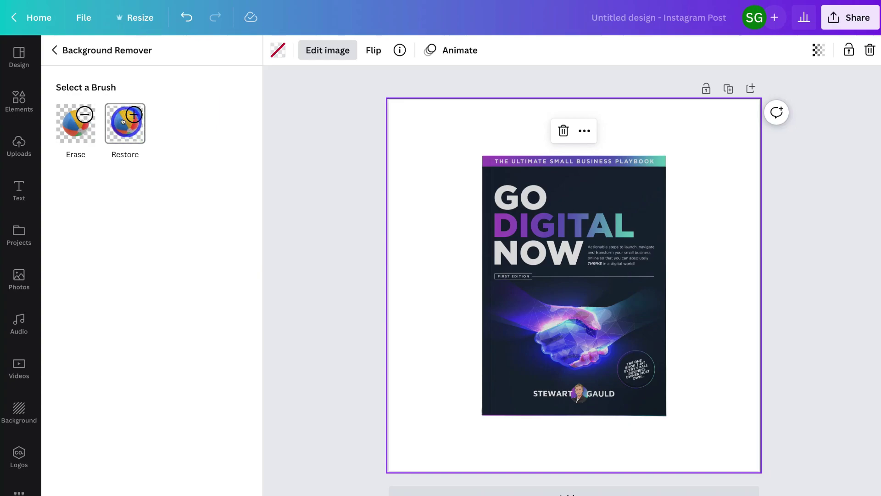
{"action": "left_click", "coordinate": [123, 122]}
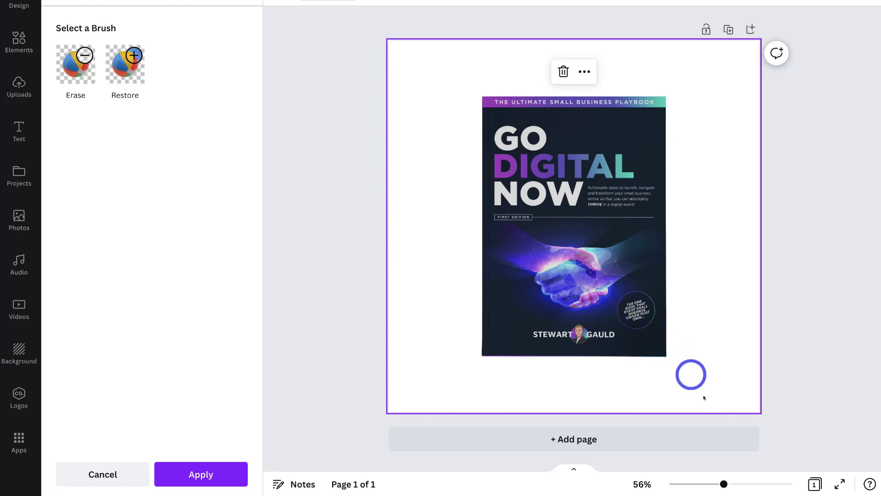
{"action": "left_click_drag", "start_coordinate": [722, 484], "coordinate": [737, 482]}
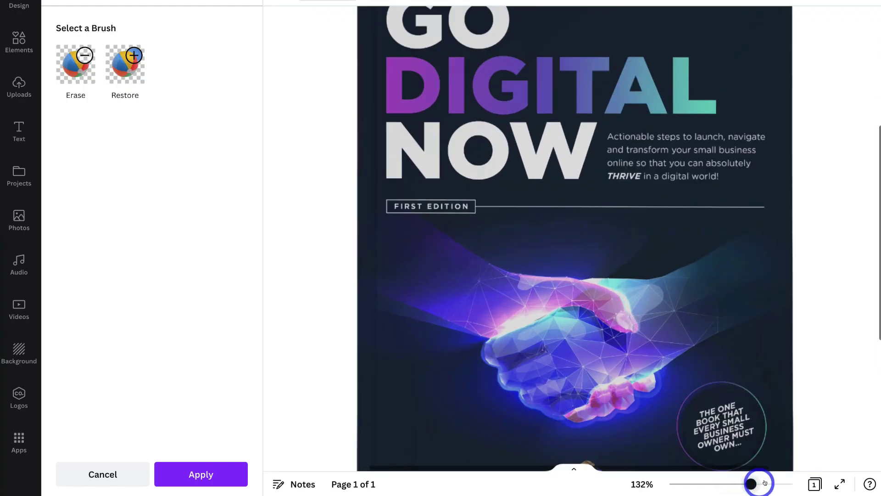
{"action": "left_click_drag", "start_coordinate": [764, 482], "coordinate": [767, 479]}
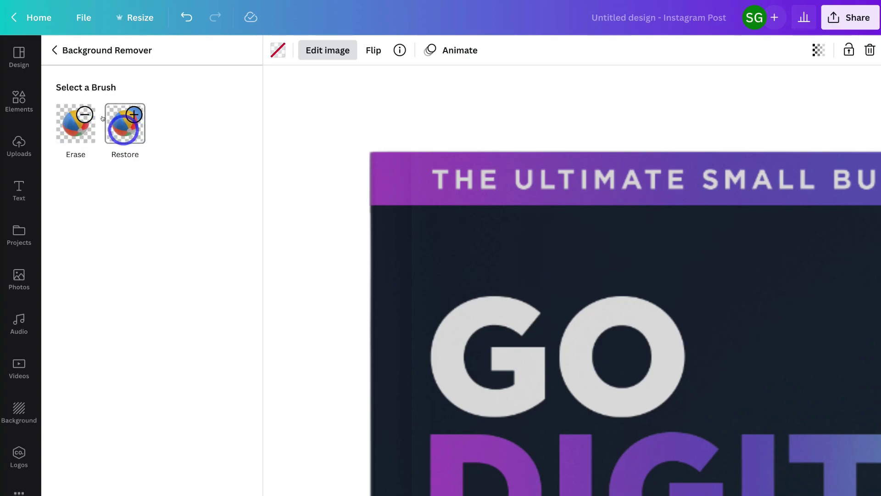
{"action": "left_click", "coordinate": [68, 130]}
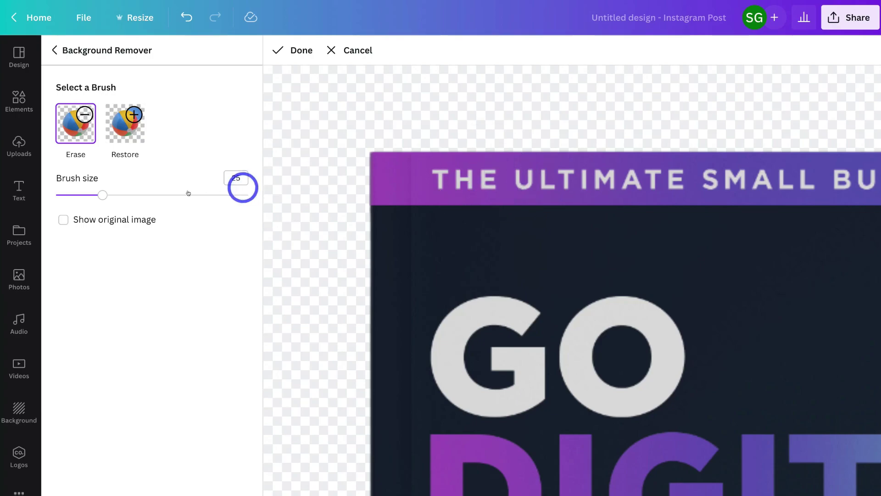
{"action": "left_click_drag", "start_coordinate": [93, 195], "coordinate": [70, 195]}
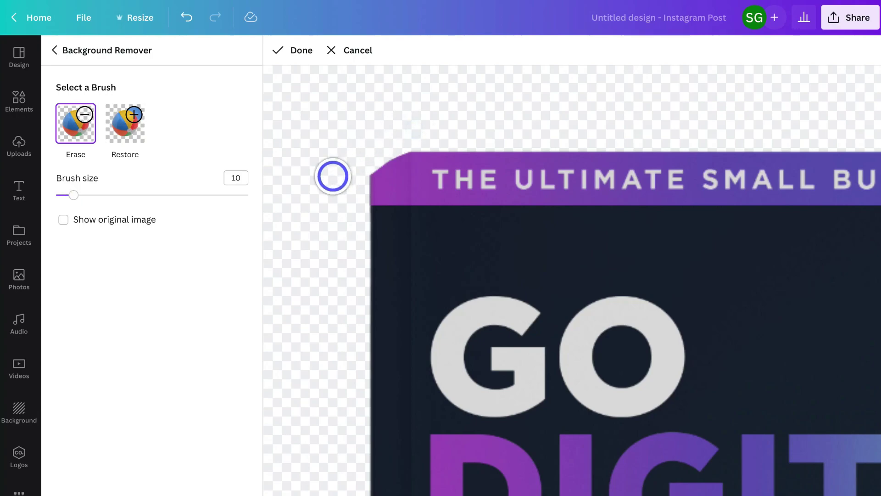
{"action": "left_click_drag", "start_coordinate": [341, 188], "coordinate": [421, 138]}
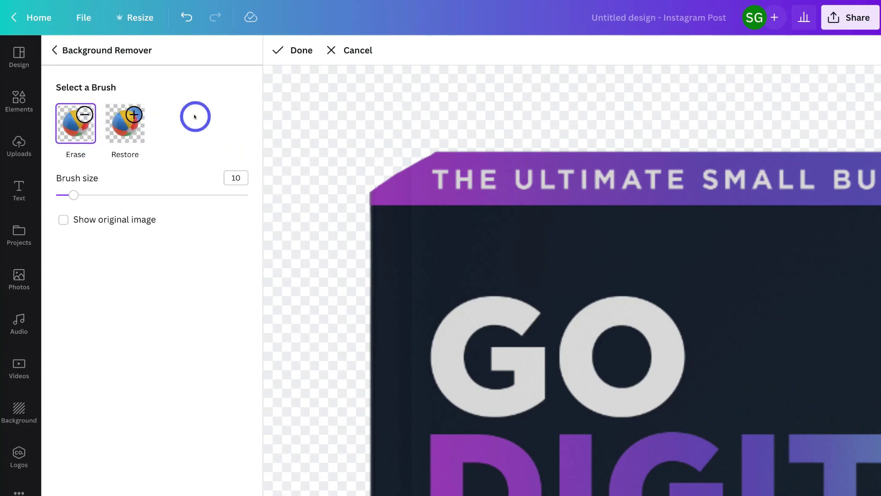
Step: Discard the corner erasing, keep the background-removed cover, and show the Background panel
{"action": "left_click", "coordinate": [354, 49]}
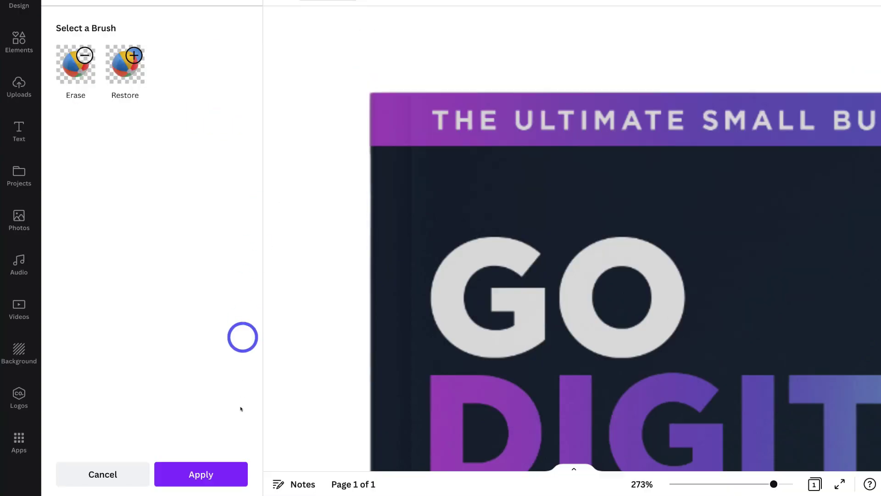
{"action": "left_click", "coordinate": [235, 473]}
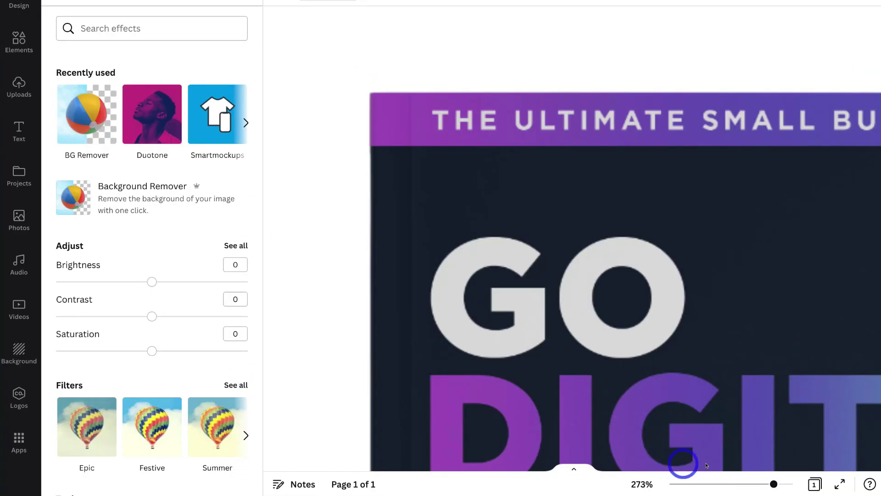
{"action": "left_click_drag", "start_coordinate": [766, 480], "coordinate": [713, 480]}
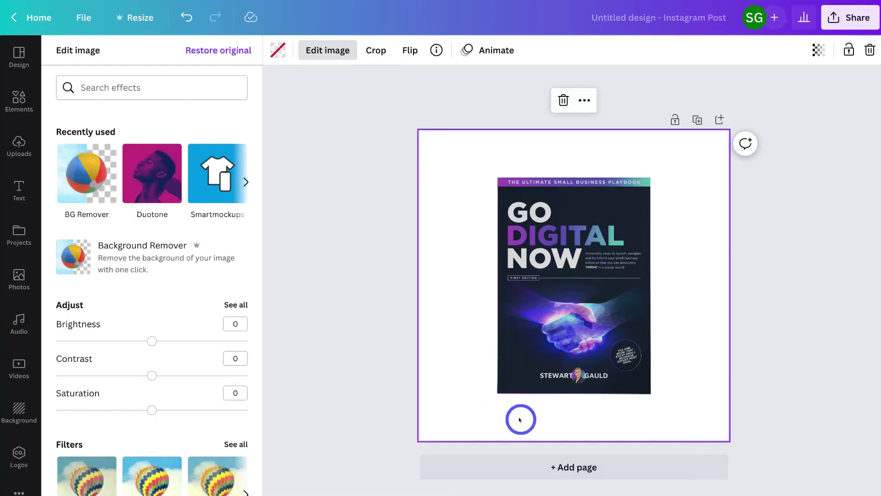
{"action": "left_click", "coordinate": [18, 410]}
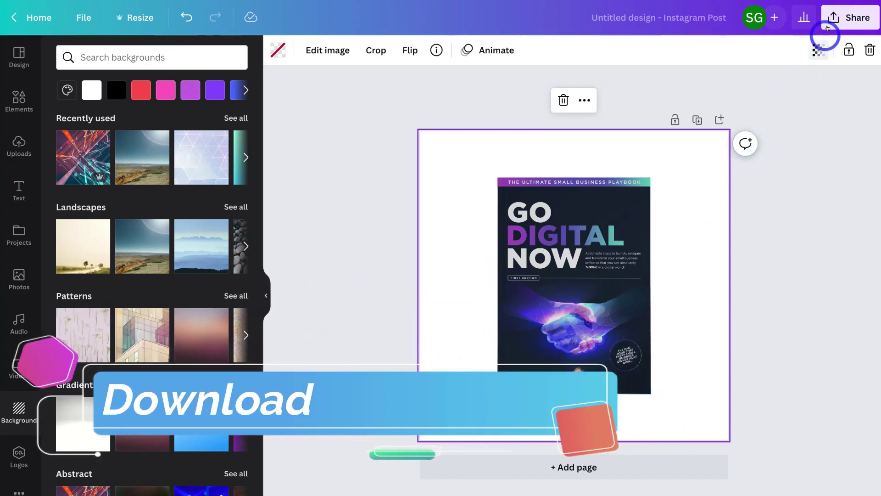
{"action": "left_click", "coordinate": [831, 19]}
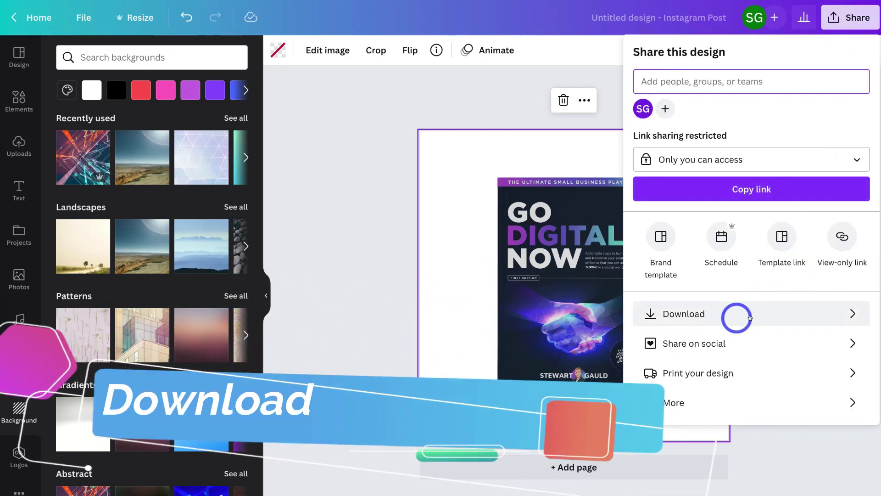
{"action": "left_click", "coordinate": [739, 316]}
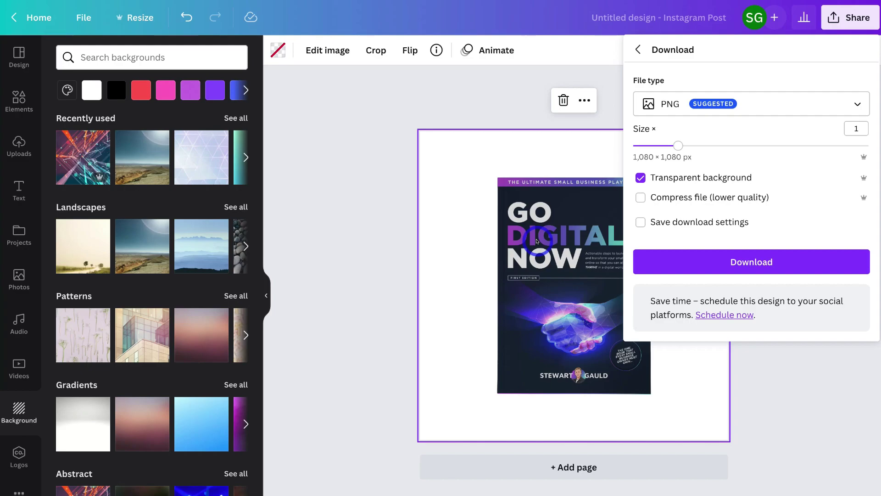
Step: Add Page 2 and place the tie-dye sneaker photo from a 'shoes' photo search
{"action": "left_click", "coordinate": [383, 228]}
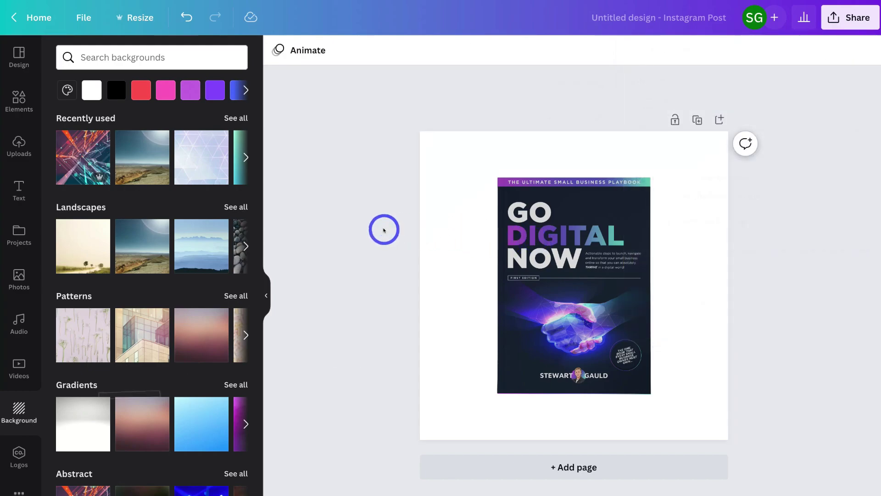
{"action": "left_click", "coordinate": [615, 466]}
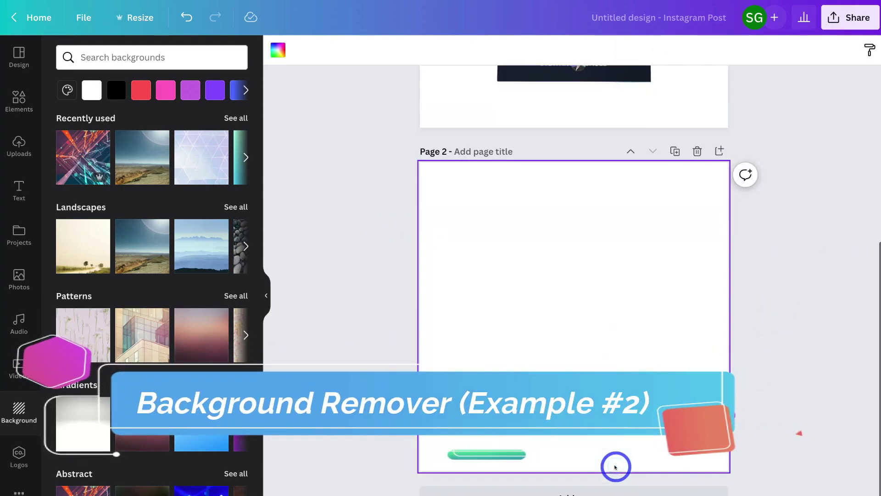
{"action": "left_click", "coordinate": [19, 274]}
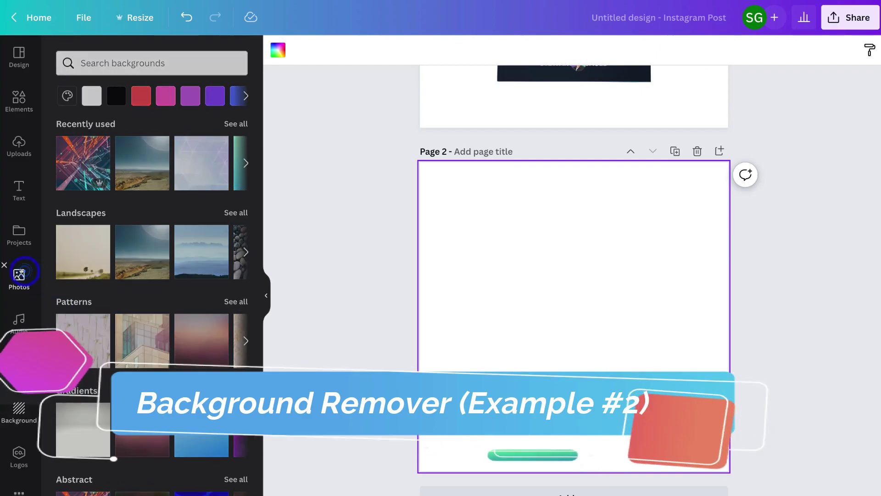
{"action": "left_click", "coordinate": [127, 56]}
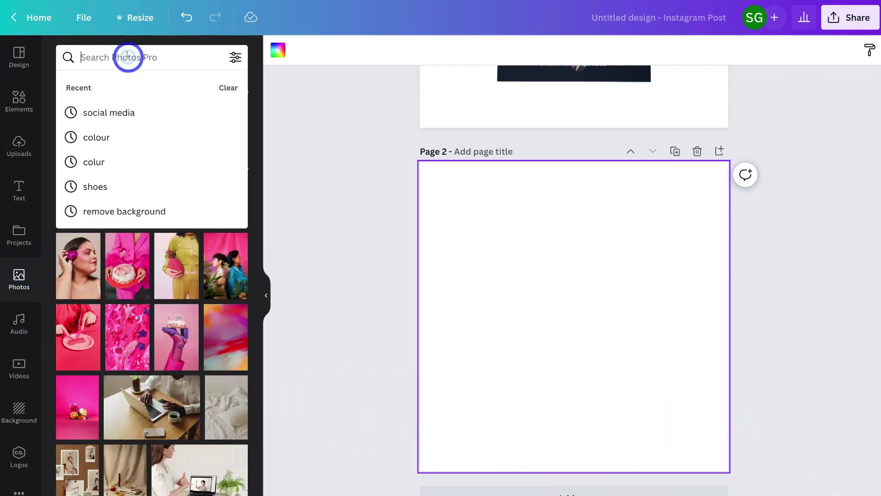
{"action": "left_click", "coordinate": [95, 186]}
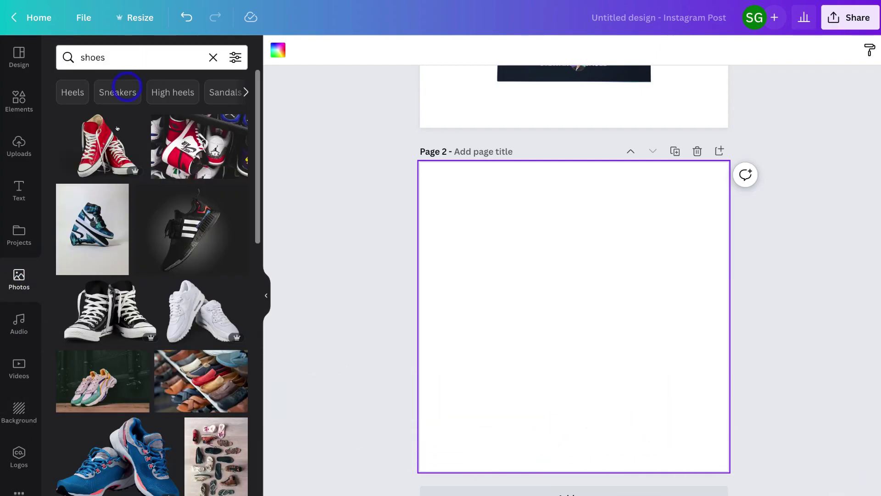
{"action": "left_click", "coordinate": [87, 229]}
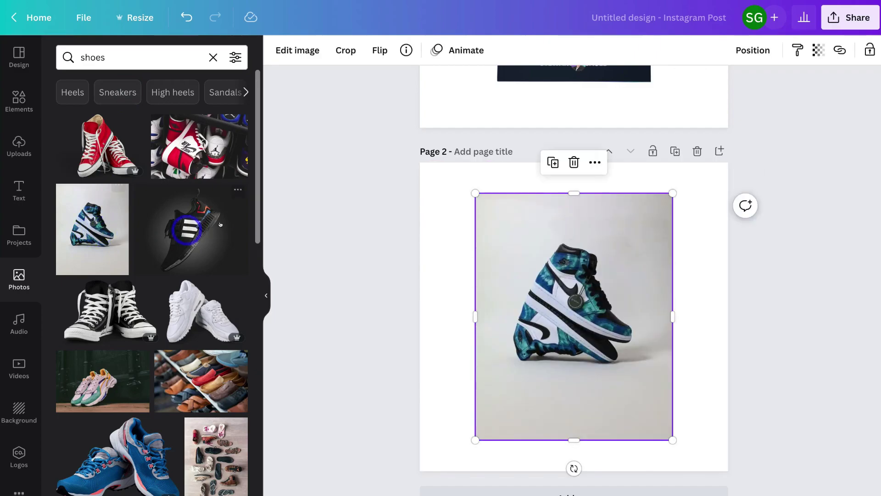
Step: Remove the sneaker photo's grey backdrop and drag its corners to enlarge it across Page 2
{"action": "left_click", "coordinate": [305, 55]}
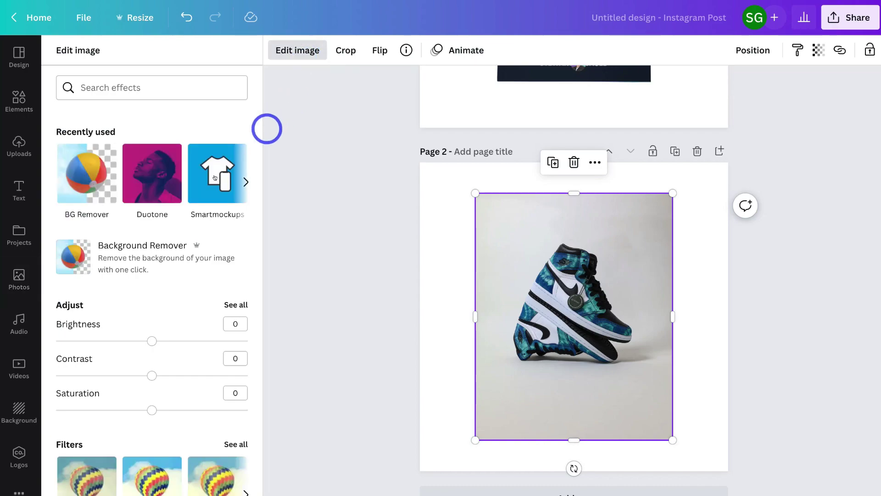
{"action": "left_click", "coordinate": [169, 250]}
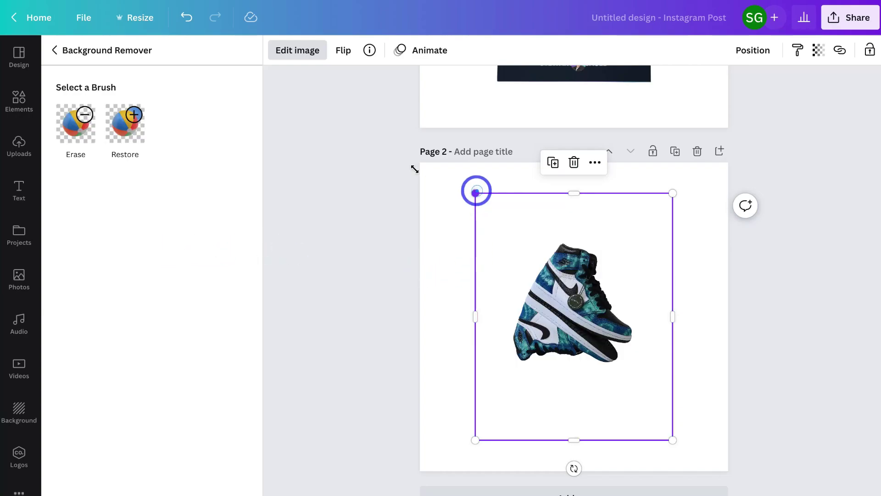
{"action": "left_click_drag", "start_coordinate": [475, 192], "coordinate": [388, 166]}
{"action": "left_click_drag", "start_coordinate": [671, 434], "coordinate": [774, 472]}
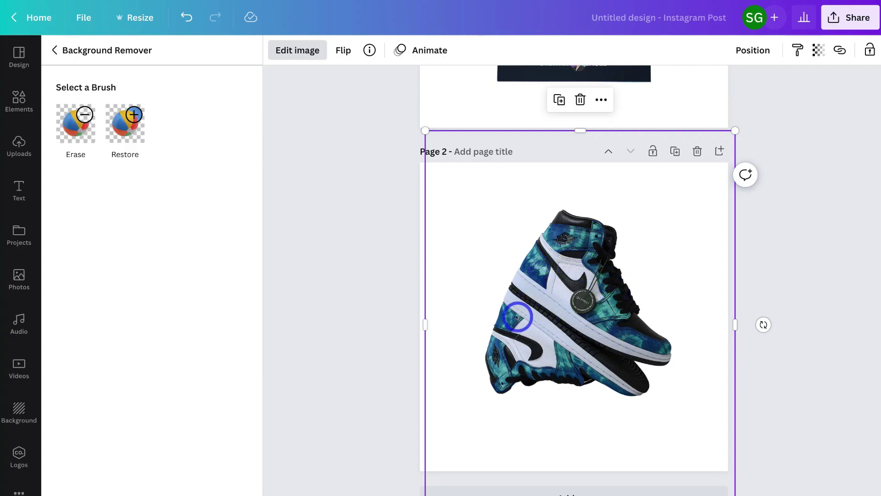
Step: Set the recent neon light-streak image as Page 2's background and blur it to 10
{"action": "left_click", "coordinate": [10, 407]}
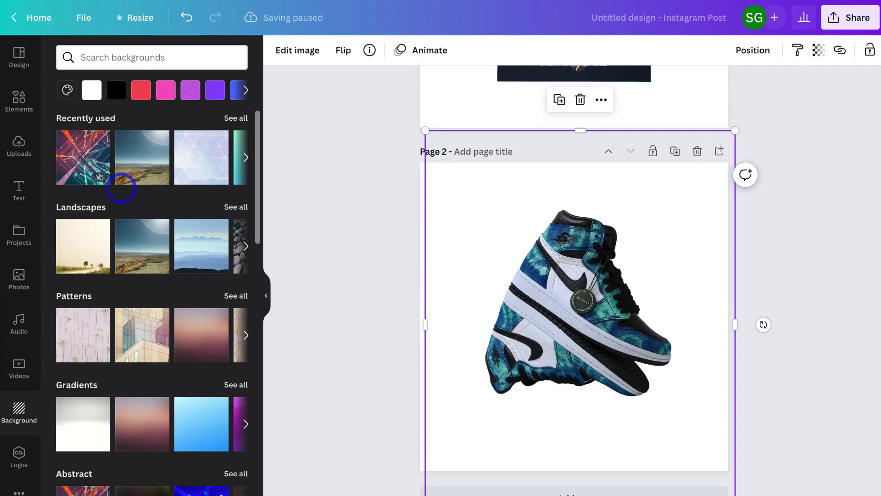
{"action": "left_click", "coordinate": [76, 157]}
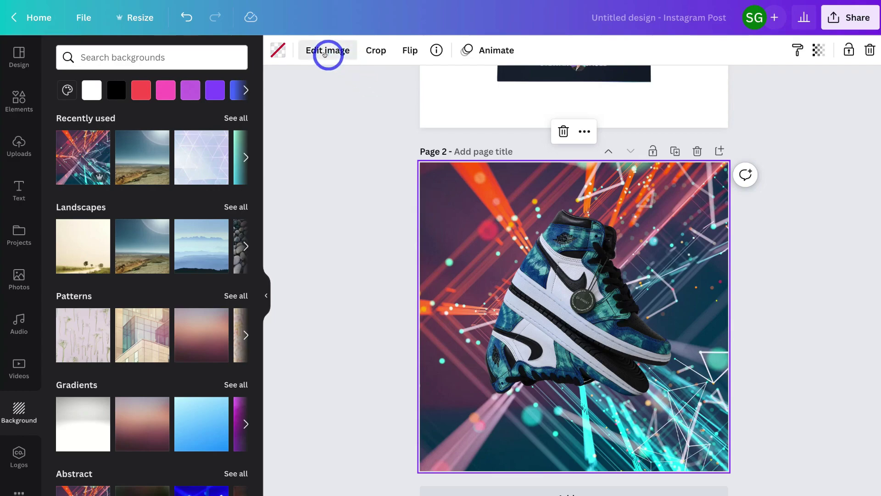
{"action": "left_click", "coordinate": [326, 53]}
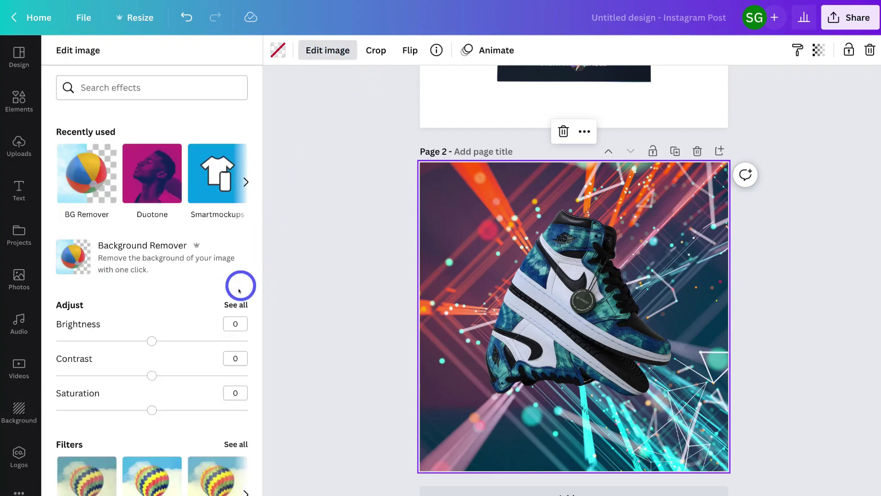
{"action": "left_click", "coordinate": [235, 304]}
{"action": "scroll", "coordinate": [224, 298], "scroll_direction": "down", "scroll_amount": 1}
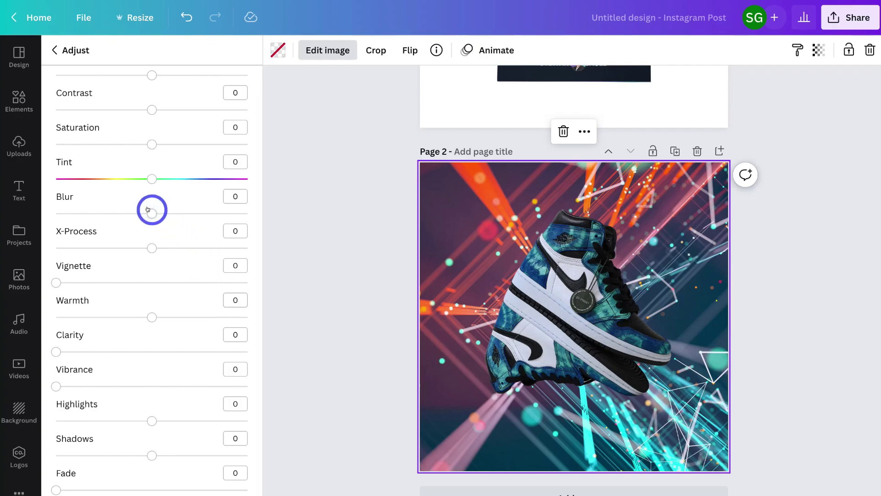
{"action": "left_click_drag", "start_coordinate": [151, 210], "coordinate": [157, 210]}
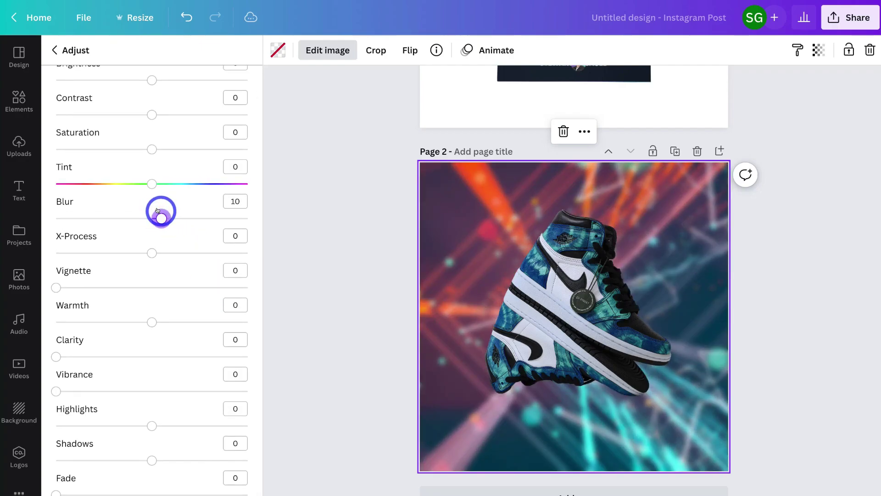
{"action": "left_click", "coordinate": [329, 261]}
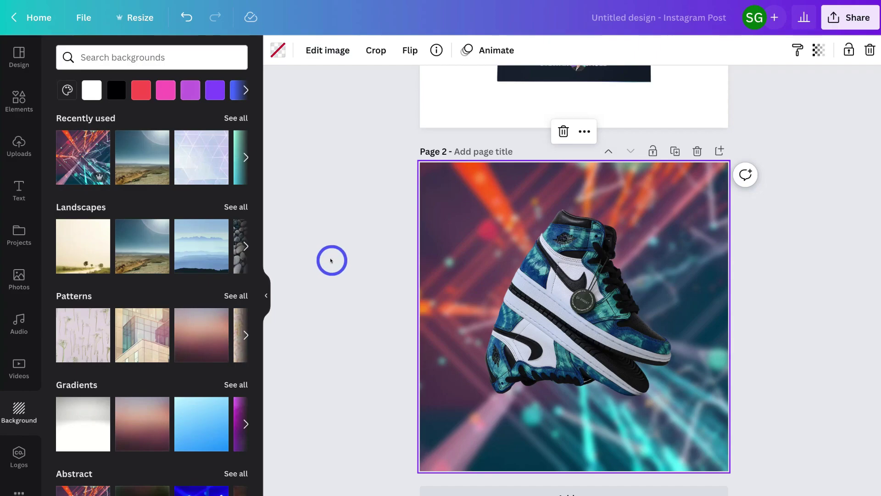